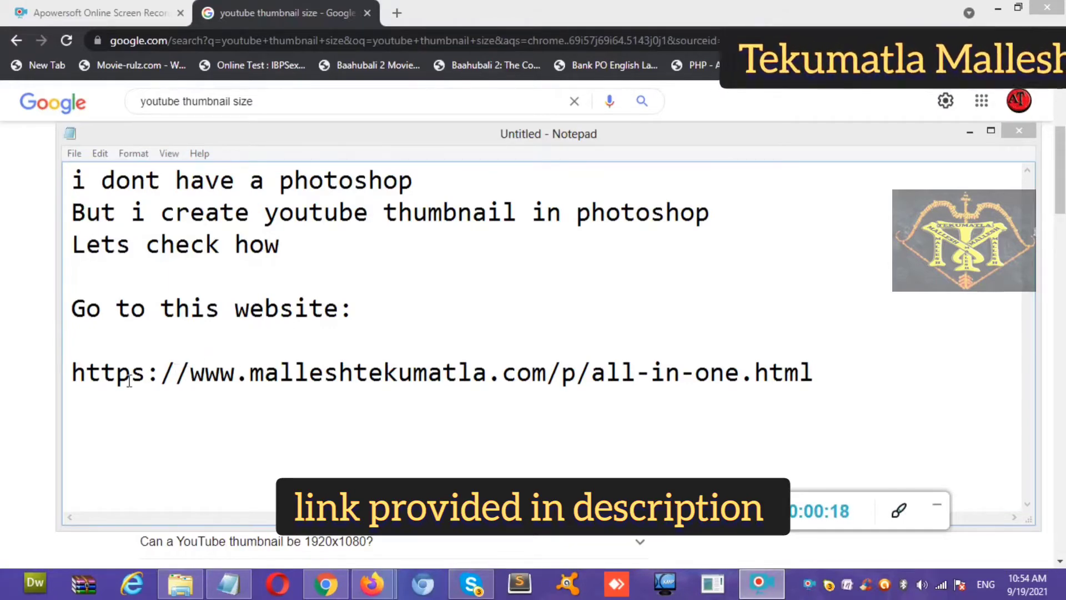
# Highlight the malleshtekumatla.com address in the Notepad notes, then bring Firefox to the front
pyautogui.moveTo(73, 372); pyautogui.dragTo(559, 378)
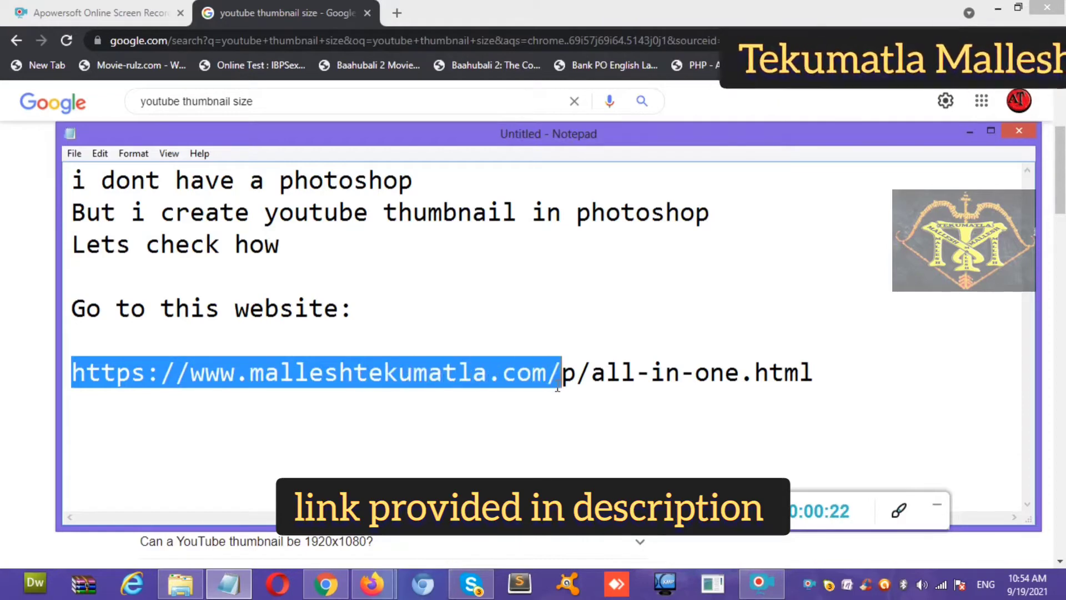
pyautogui.click(551, 404)
pyautogui.moveTo(446, 407); pyautogui.dragTo(83, 389)
pyautogui.click(367, 453)
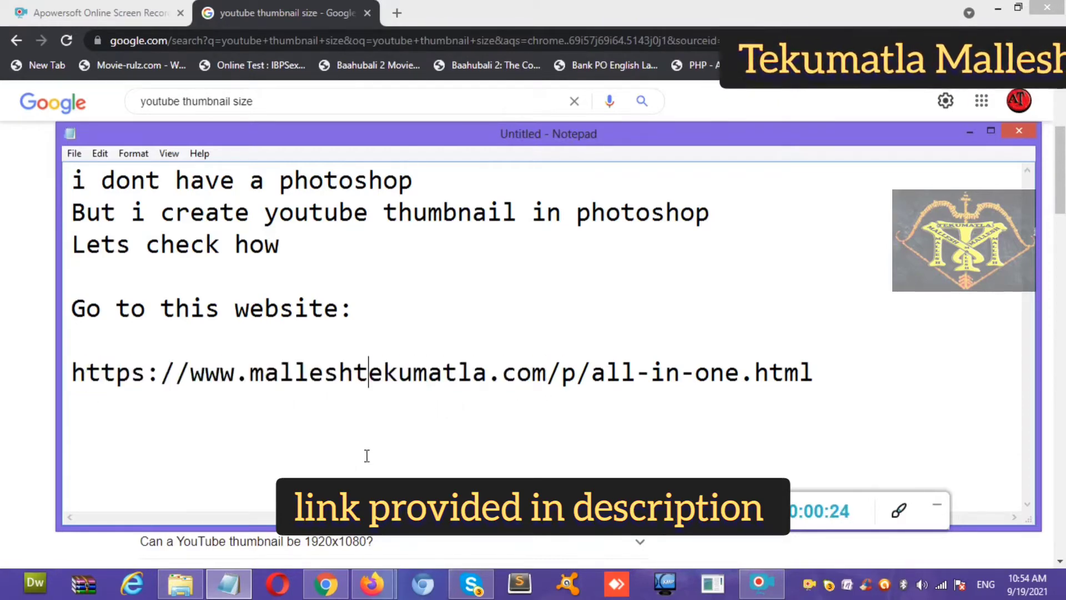
pyautogui.click(372, 583)
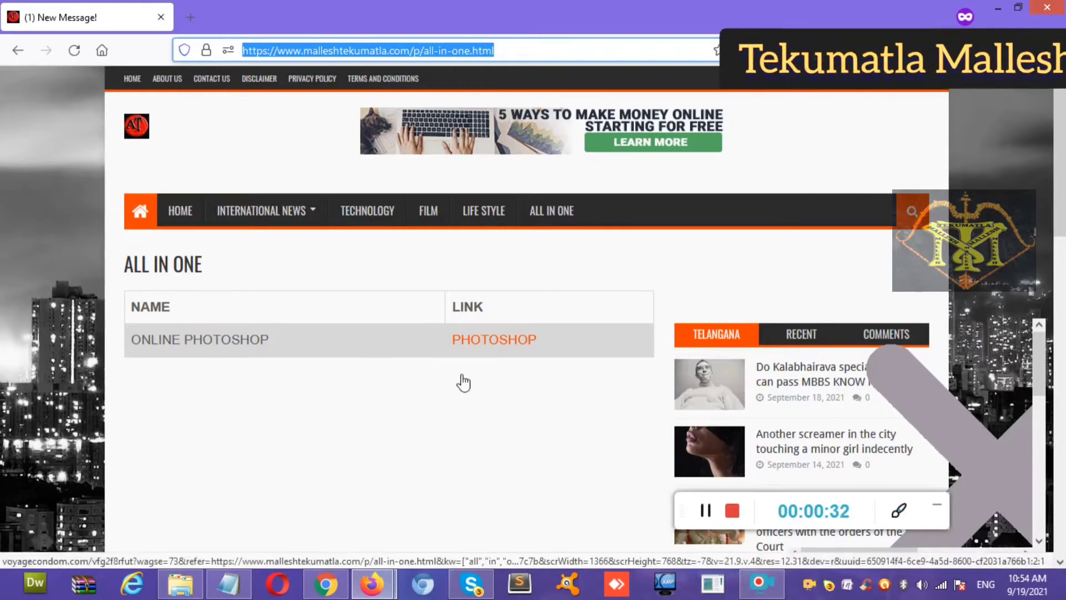
# Follow the PHOTOSHOP link on the All In One page, closing pop-up ad tabs, until Photopea loads
pyautogui.click(503, 341)
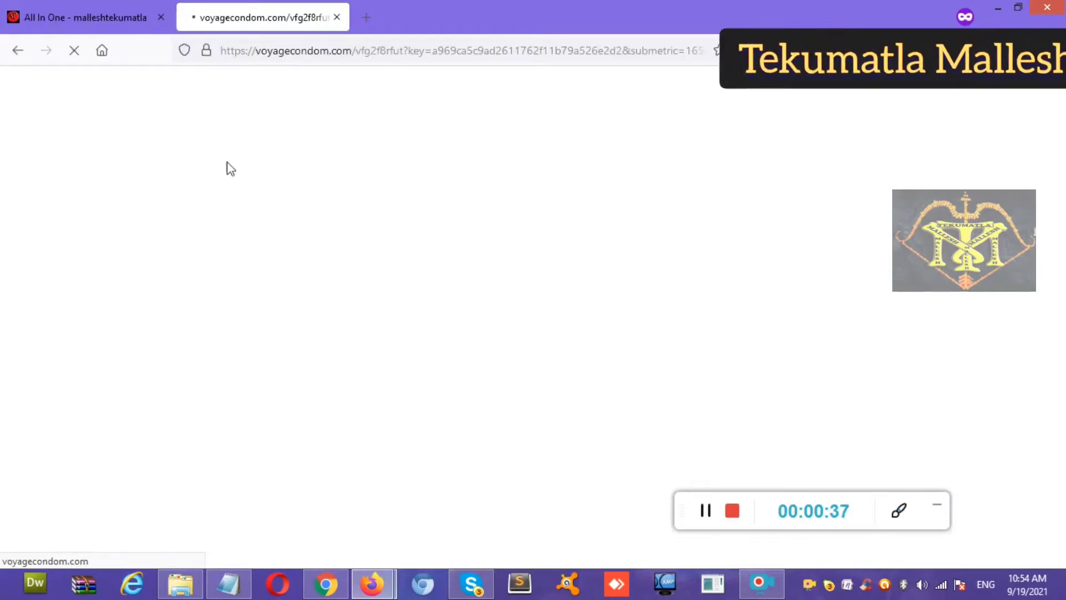
pyautogui.click(337, 17)
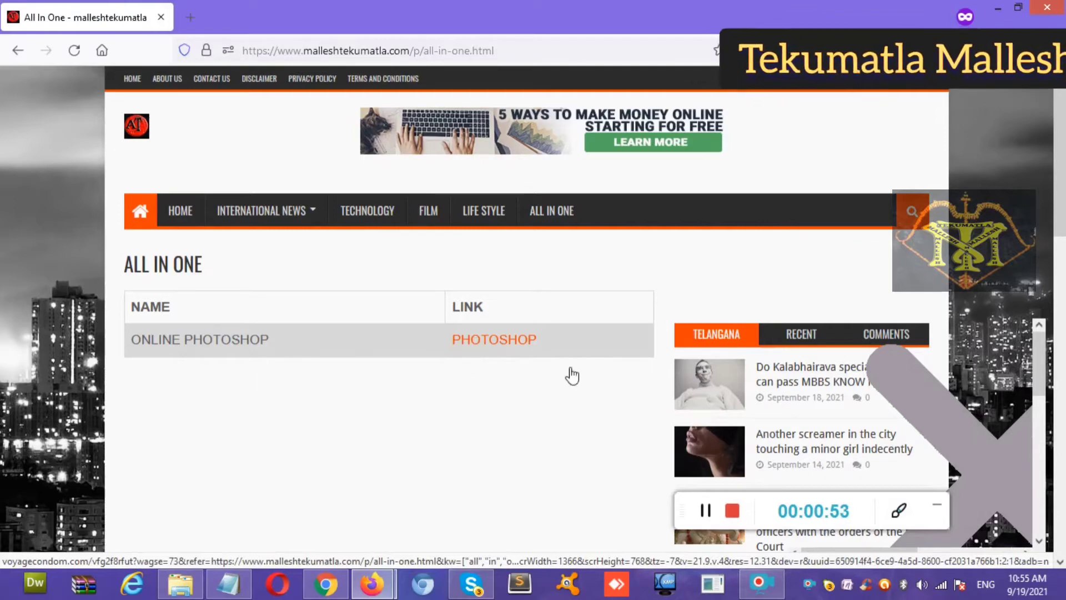
pyautogui.click(526, 345)
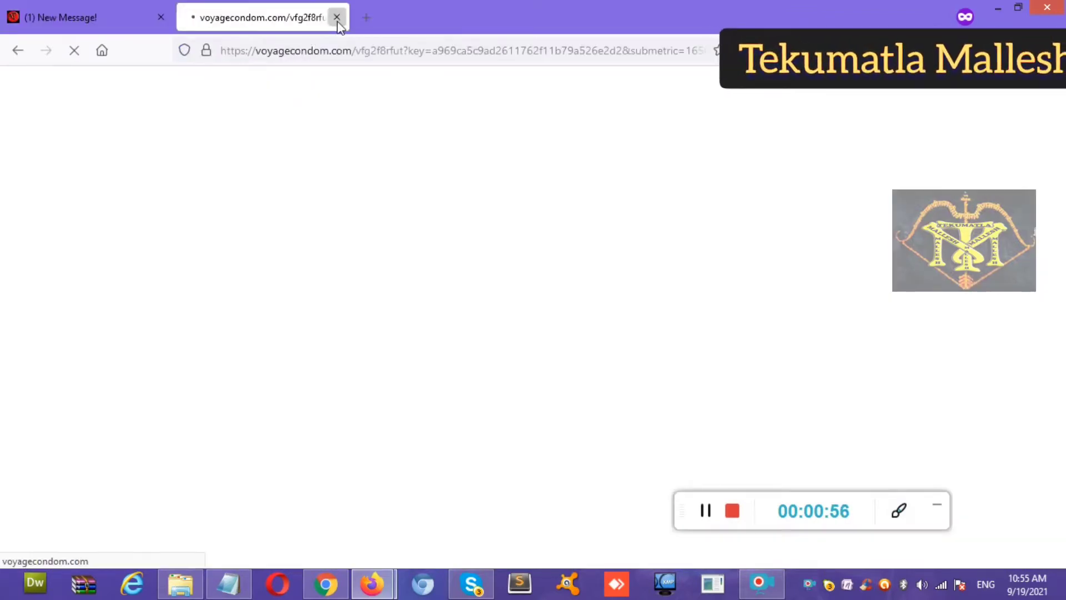
pyautogui.click(337, 18)
pyautogui.click(496, 346)
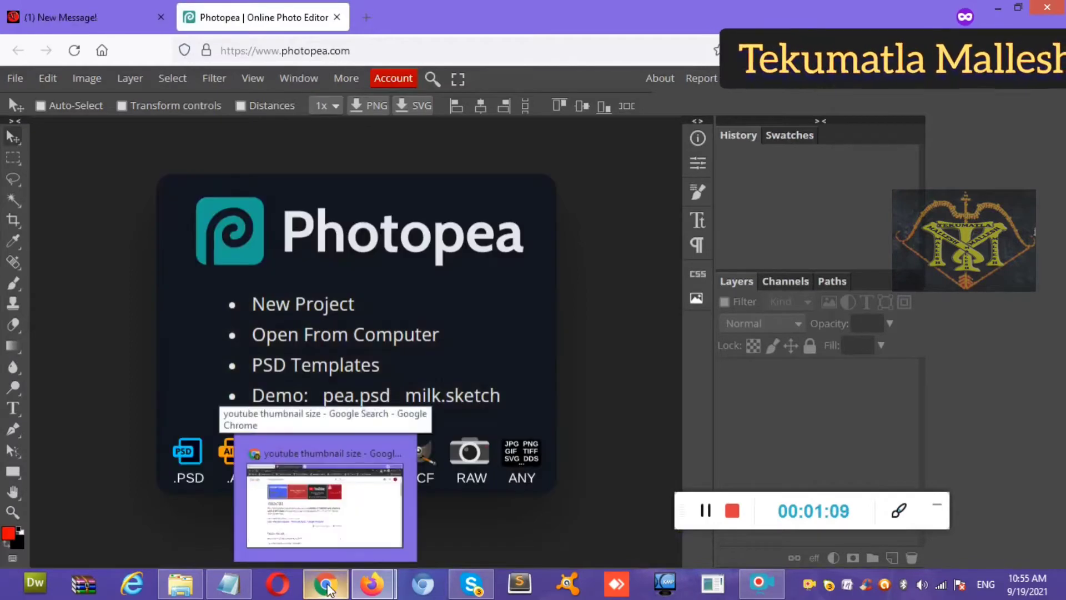
# Highlight the 1280x720 thumbnail size in Chrome's Google results, then return to Photopea
pyautogui.click(270, 403)
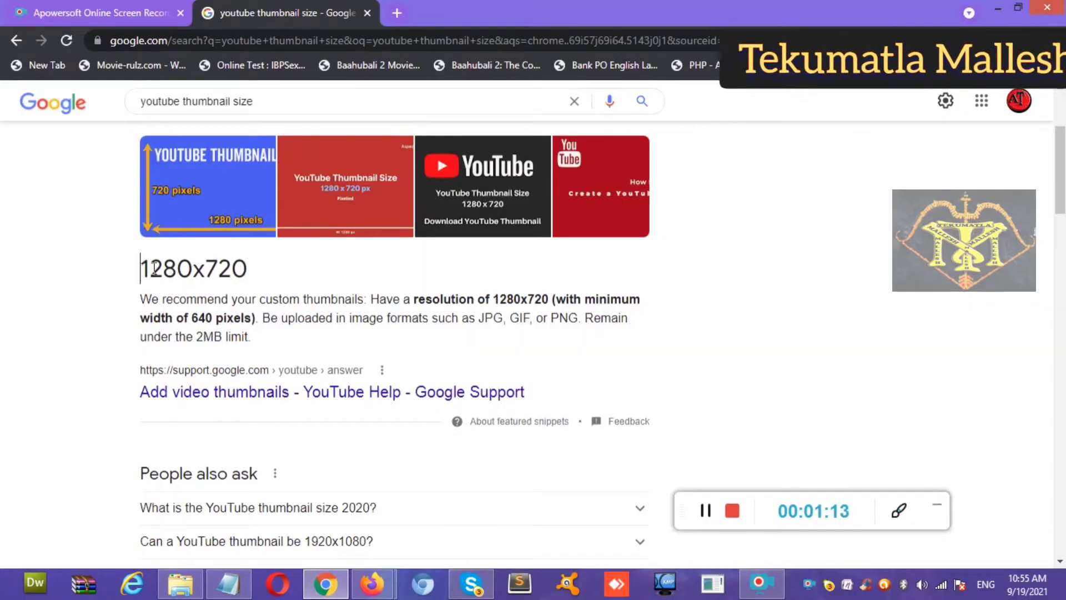
pyautogui.moveTo(141, 268); pyautogui.dragTo(233, 274)
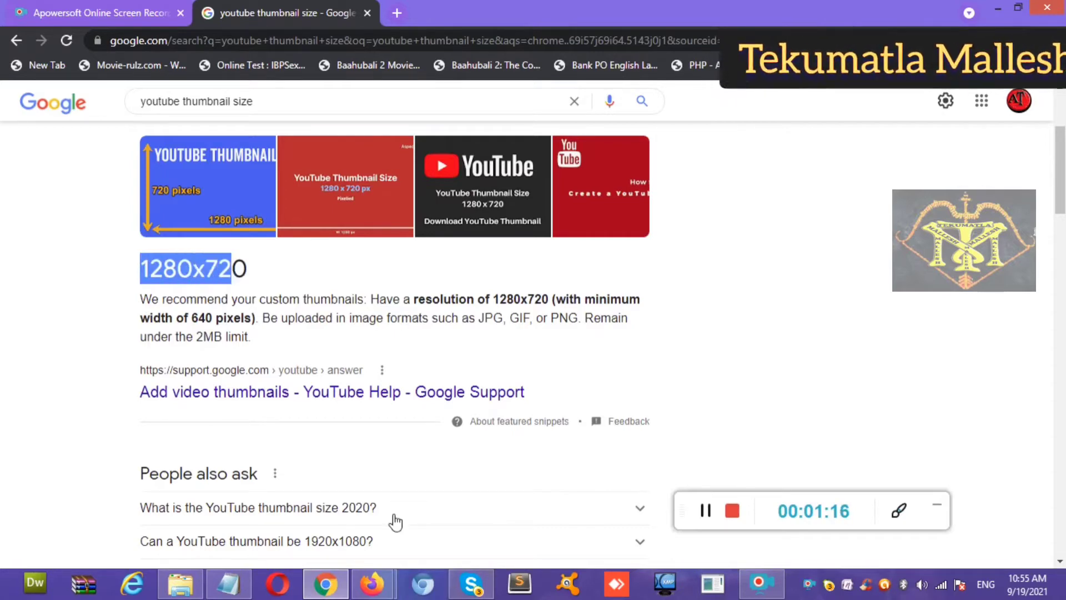
pyautogui.moveTo(372, 584)
pyautogui.click(418, 534)
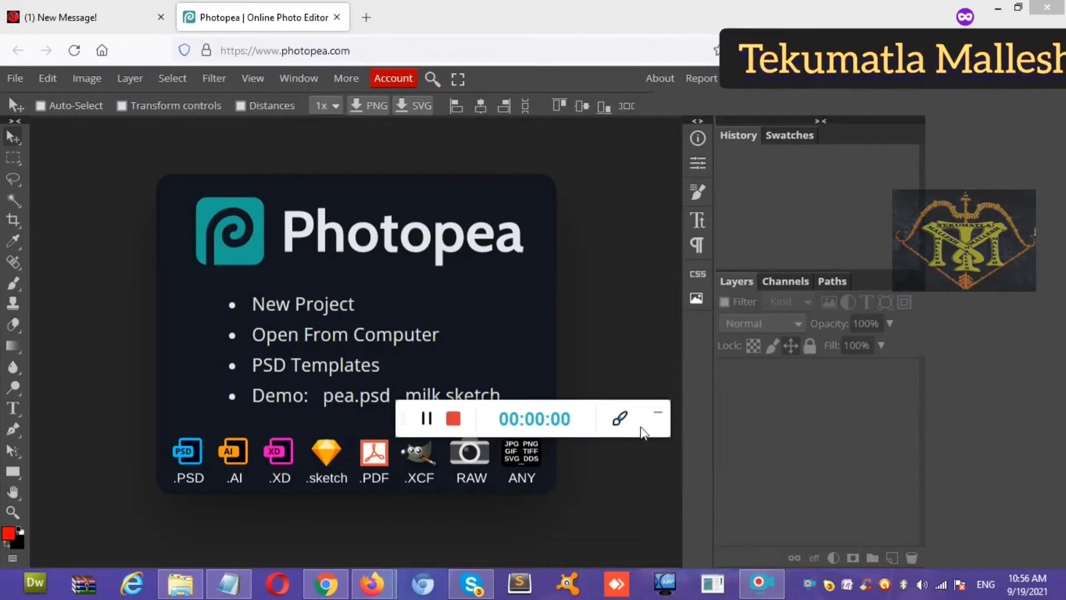
pyautogui.moveTo(644, 431); pyautogui.dragTo(778, 525)
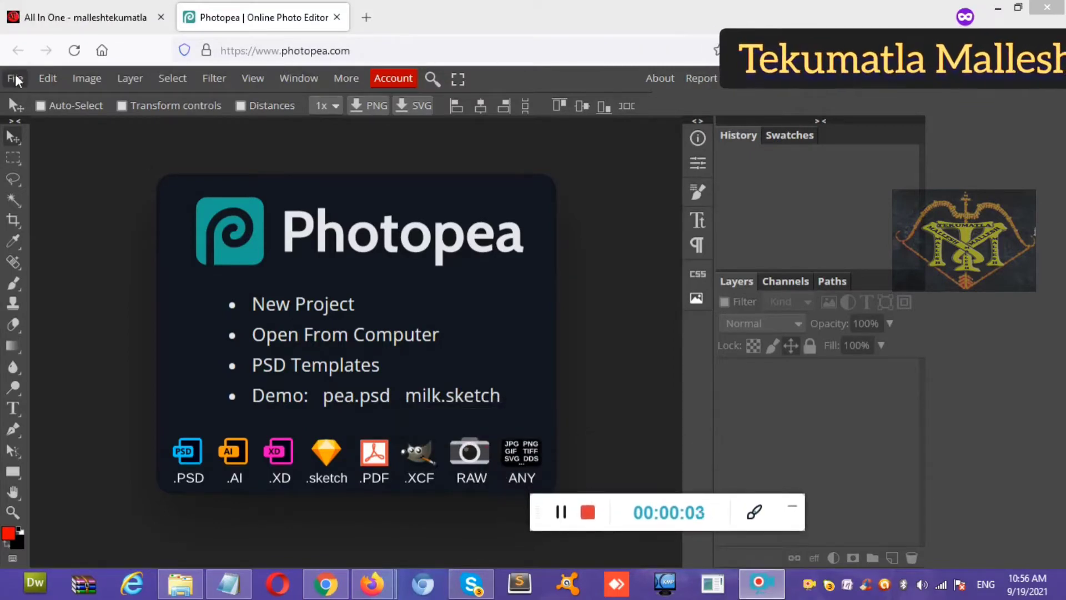
# Create New Project.psd, a blank 1280 x 720 pixel canvas, from File > New
pyautogui.click(12, 79)
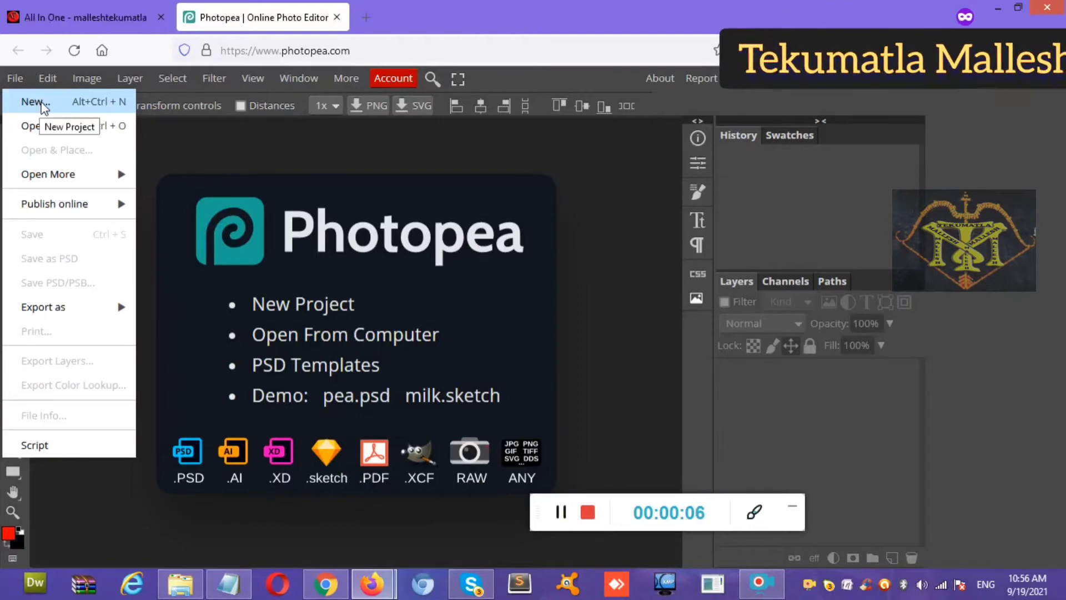
pyautogui.click(41, 103)
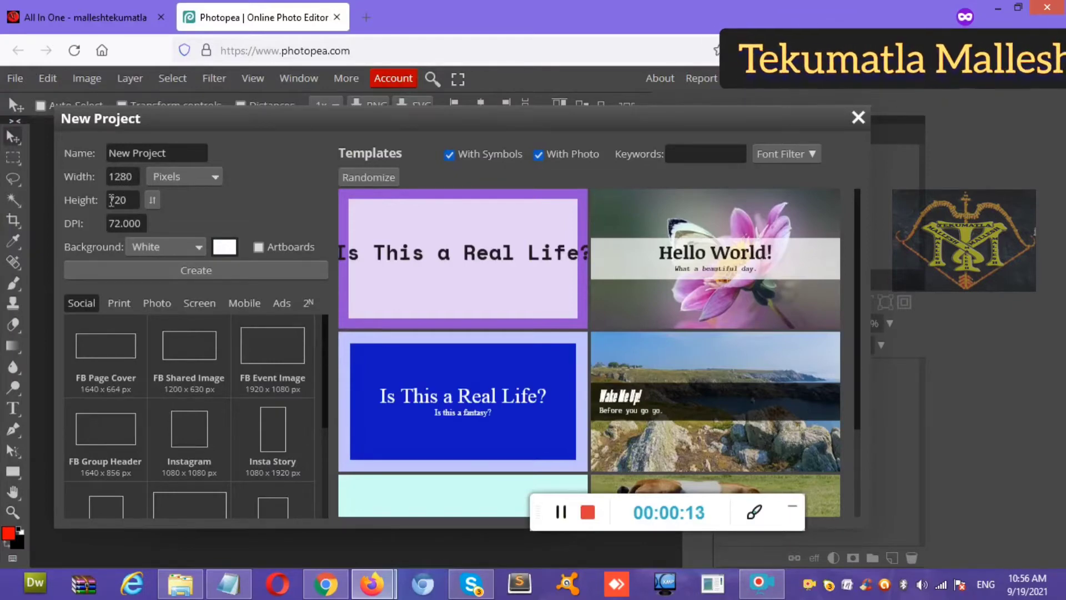
pyautogui.click(202, 272)
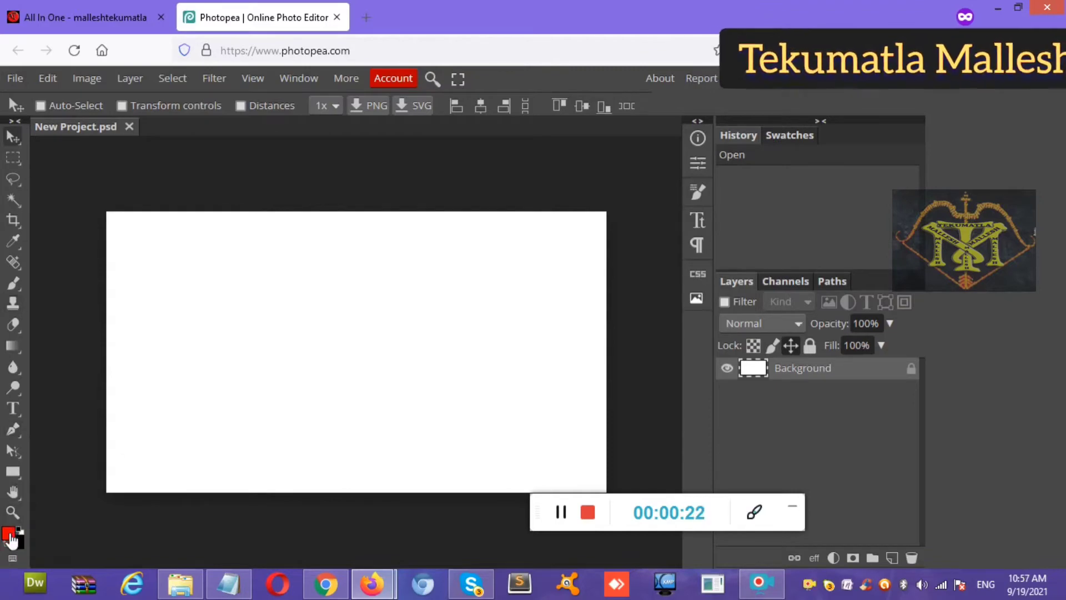
# Pick a red foreground colour, fill the canvas with it, and place a new text layer
pyautogui.click(8, 533)
pyautogui.click(265, 255)
pyautogui.click(394, 413)
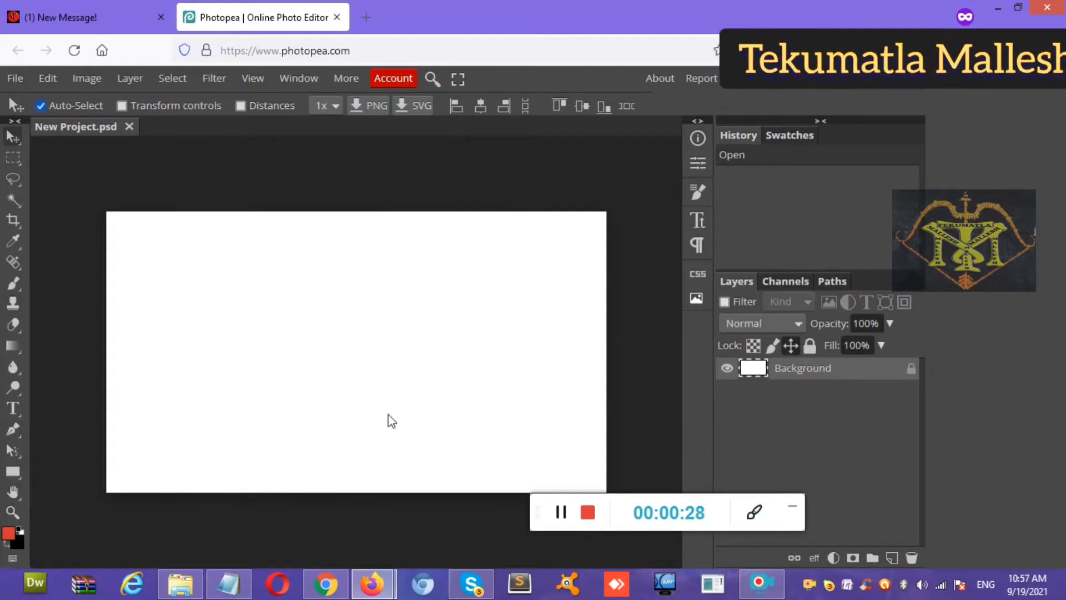
pyautogui.hotkey('ctrl', 'BackSpace')
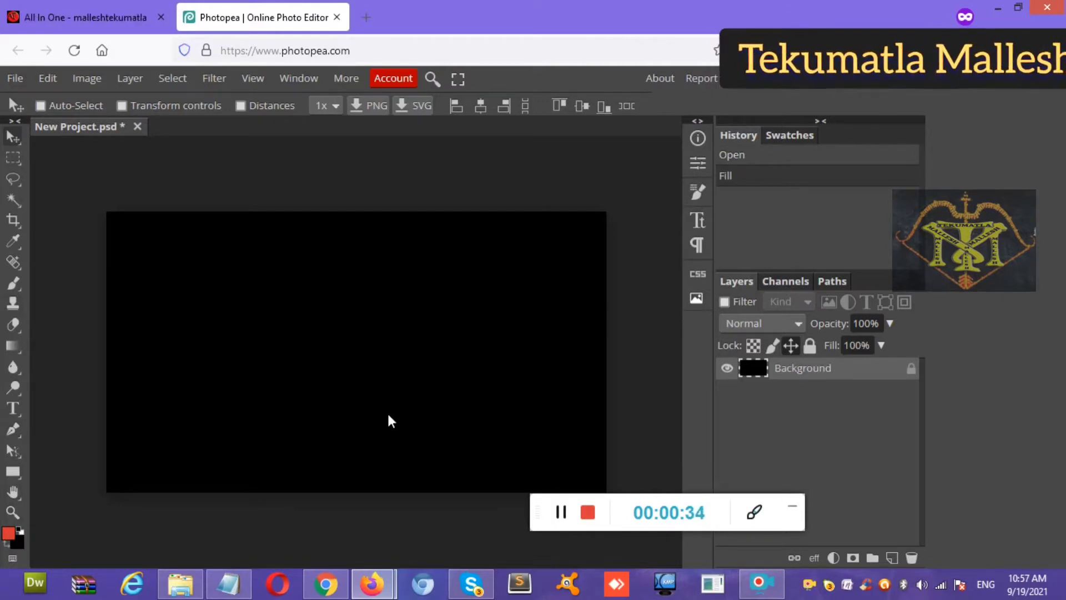
pyautogui.hotkey('alt', 'BackSpace')
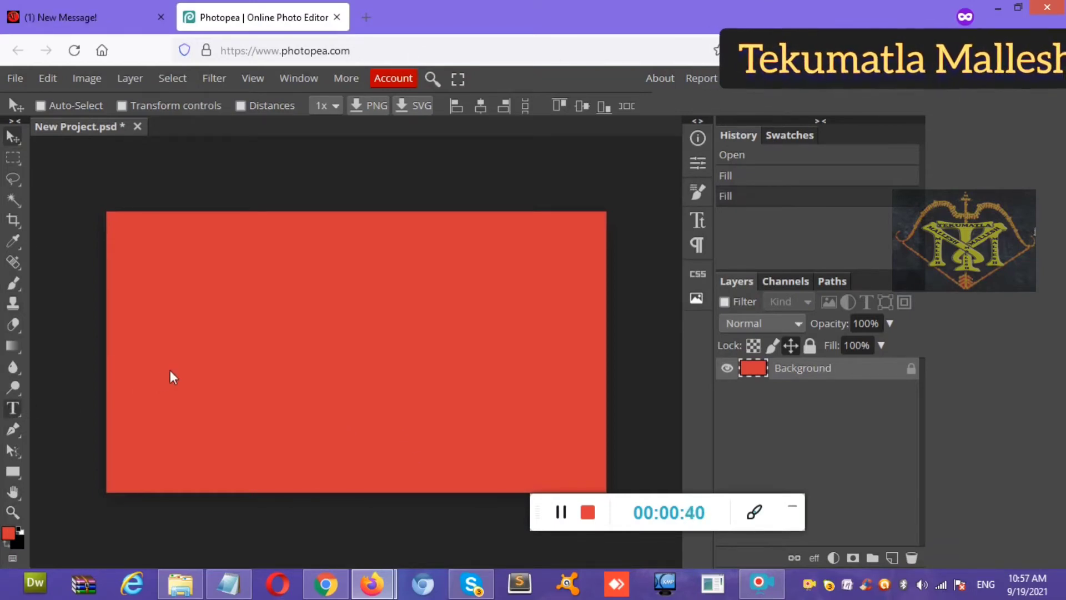
pyautogui.press('t')
pyautogui.click(185, 365)
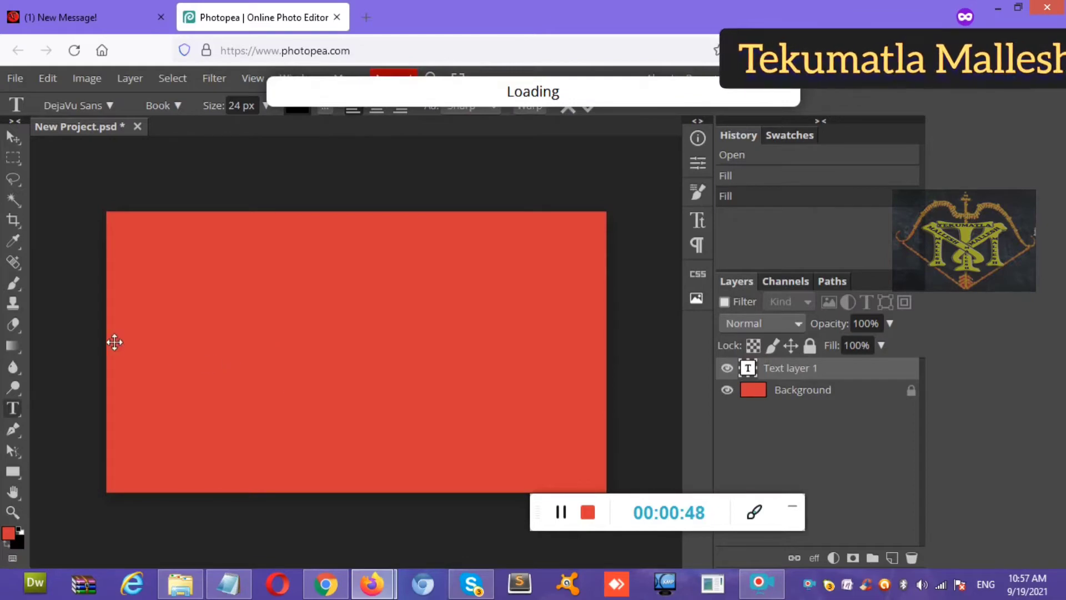
# Set the text colour to a dark shade and add 'll' to the 24 px DejaVu Sans text
pyautogui.click(12, 136)
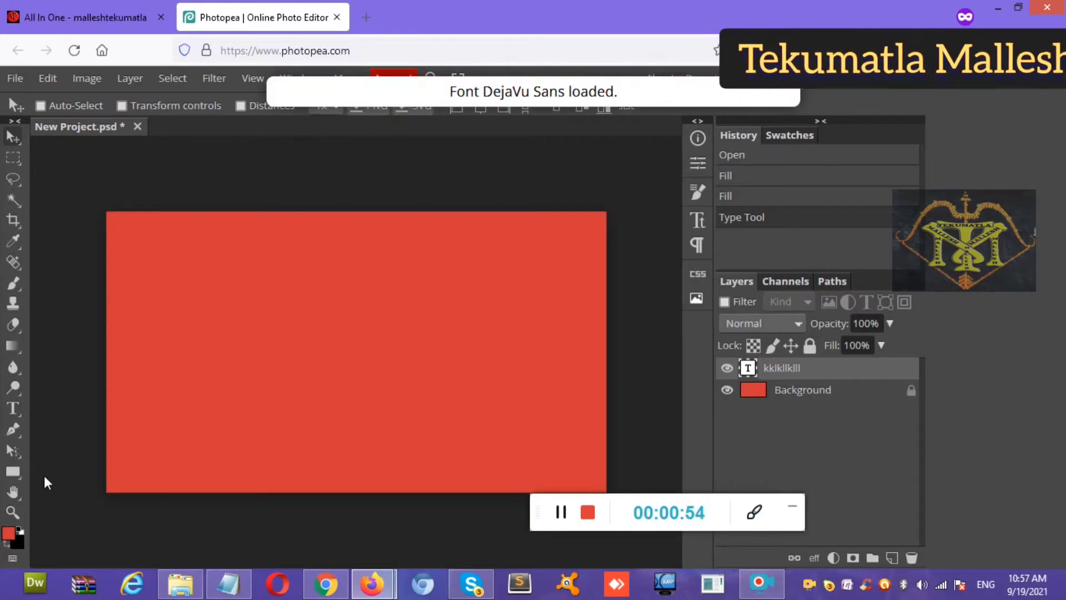
pyautogui.click(21, 546)
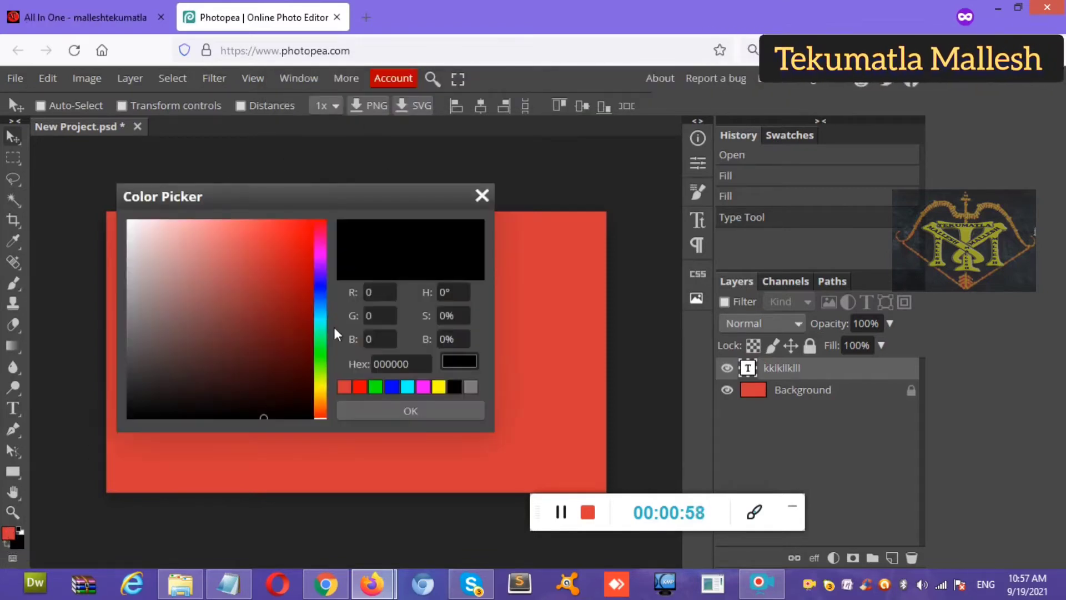
pyautogui.click(388, 412)
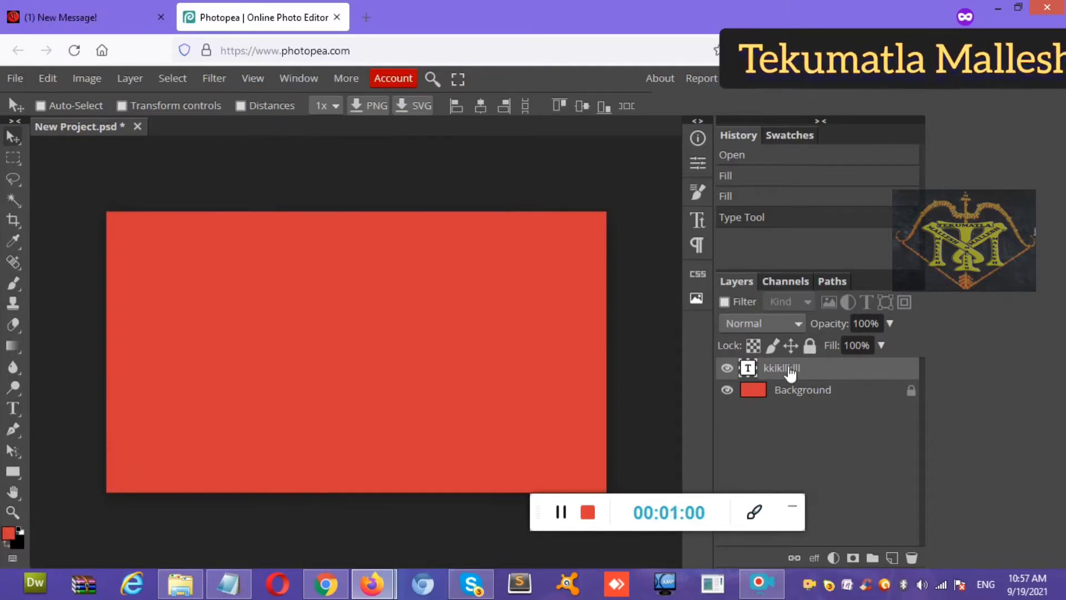
pyautogui.click(13, 411)
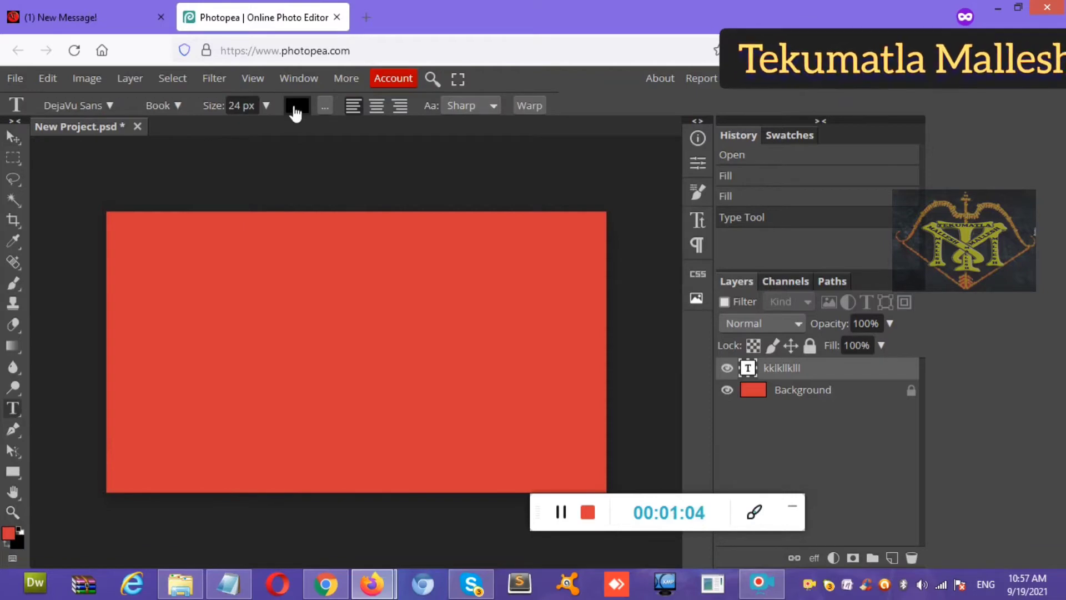
pyautogui.click(296, 105)
pyautogui.click(264, 417)
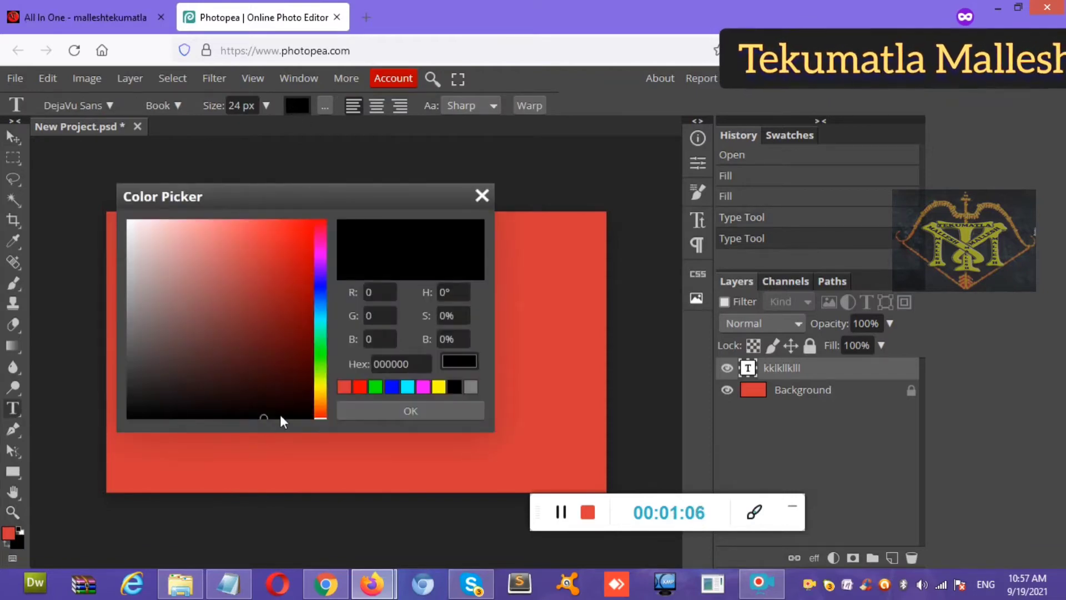
pyautogui.click(284, 409)
pyautogui.click(372, 414)
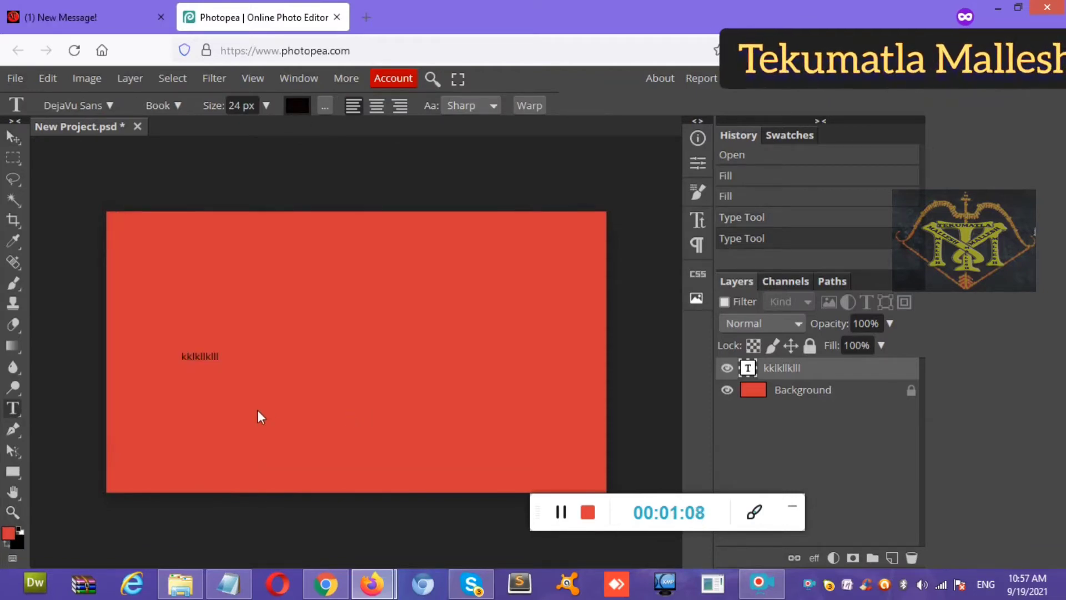
pyautogui.click(206, 356)
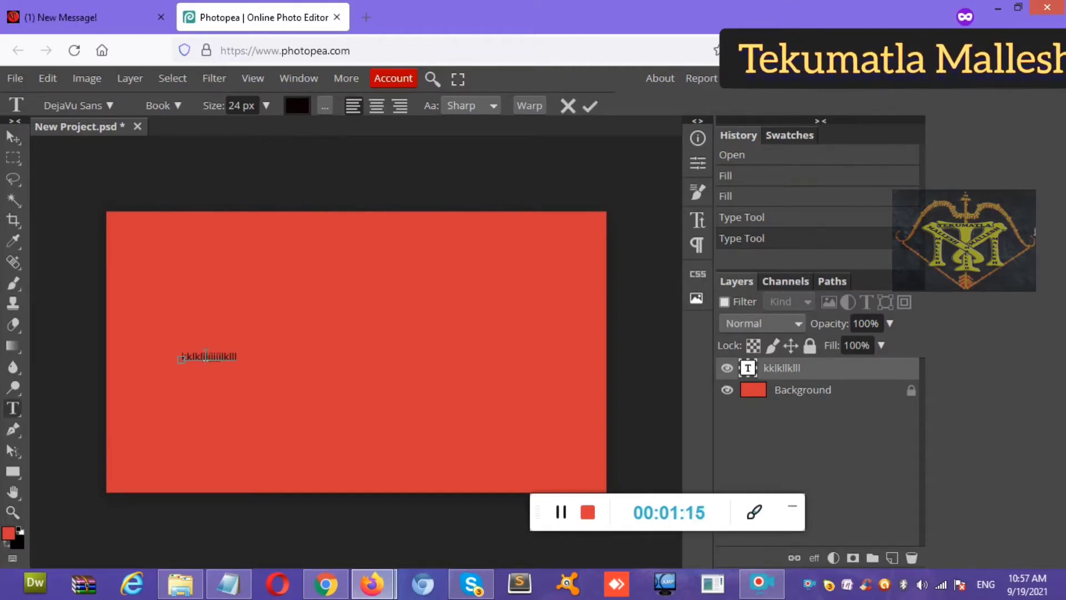
pyautogui.write('ll')
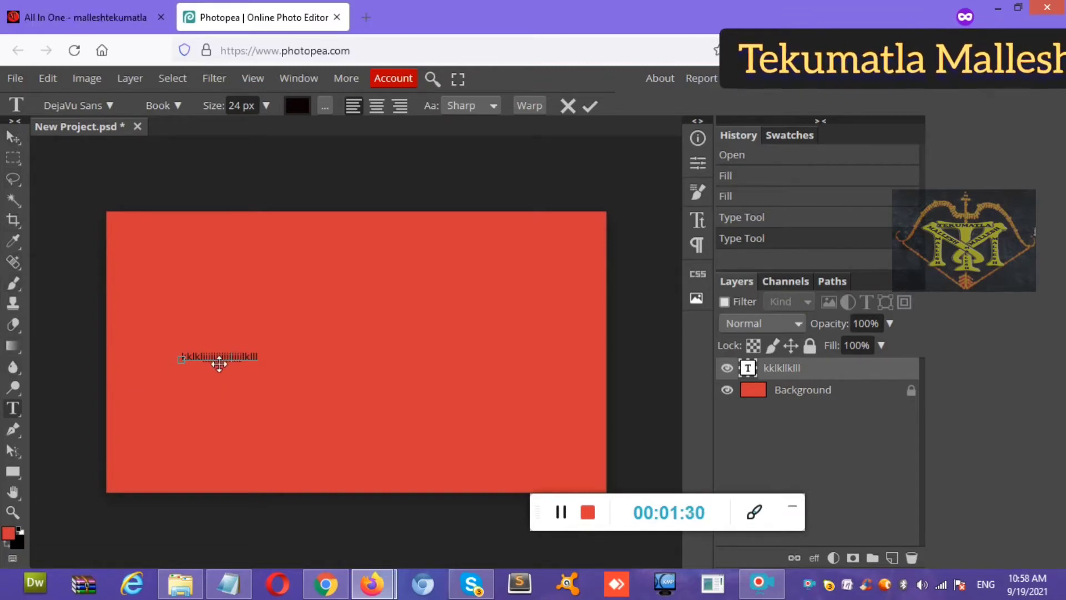
# Commit the text, then export the canvas as a 1280×720 JPG and download New Project.jpg
pyautogui.click(12, 135)
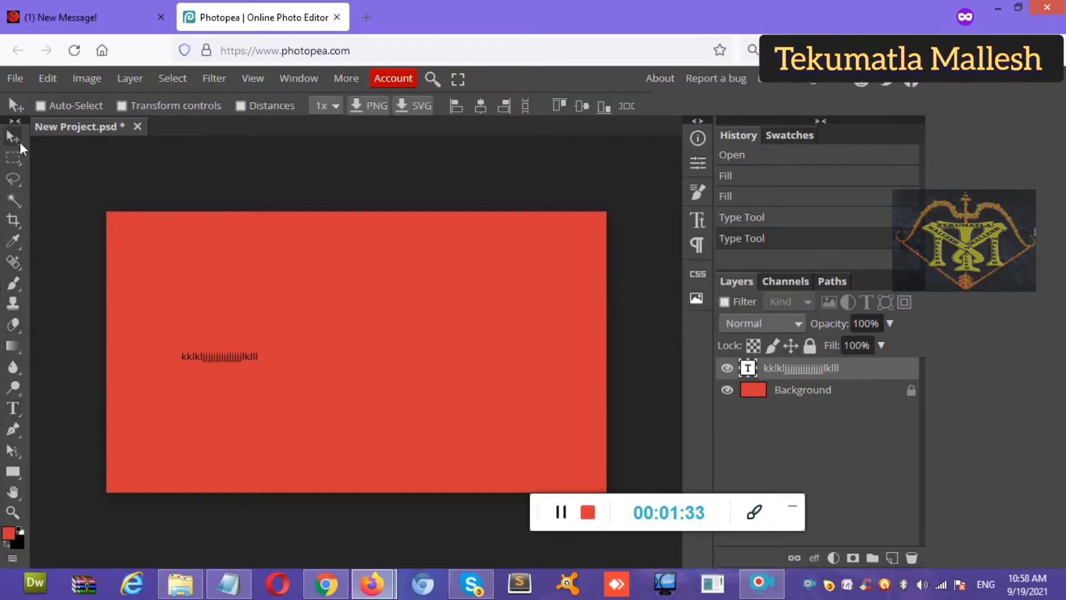
pyautogui.click(11, 79)
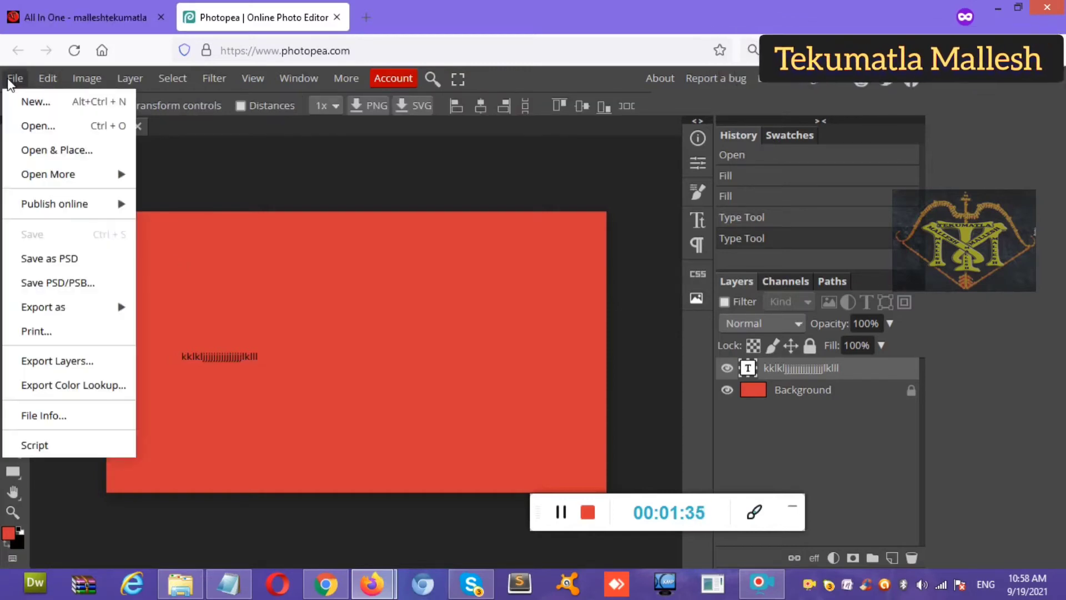
pyautogui.click(207, 198)
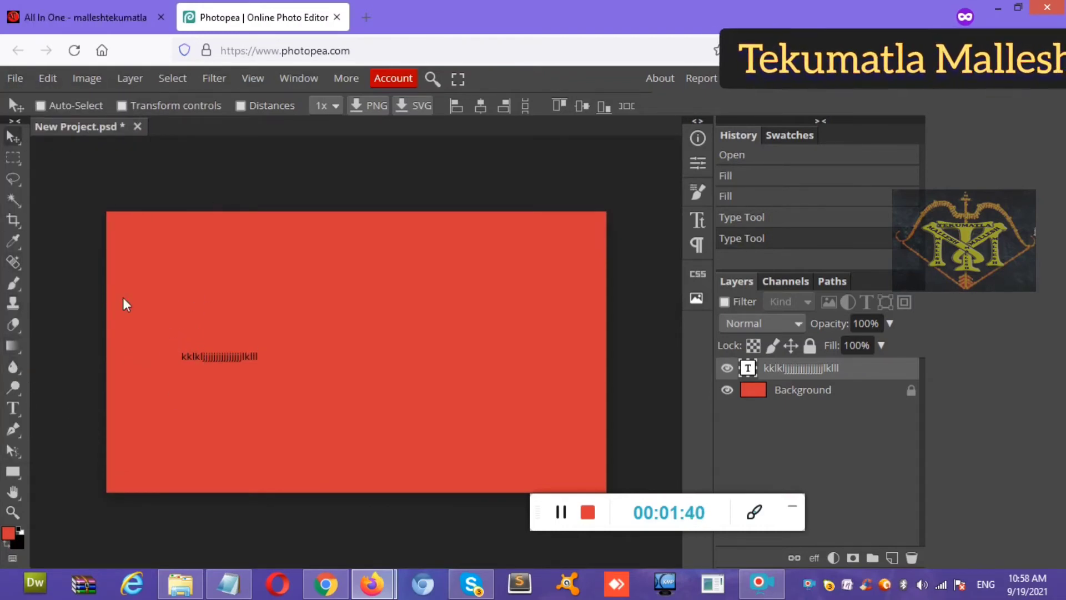
pyautogui.click(15, 79)
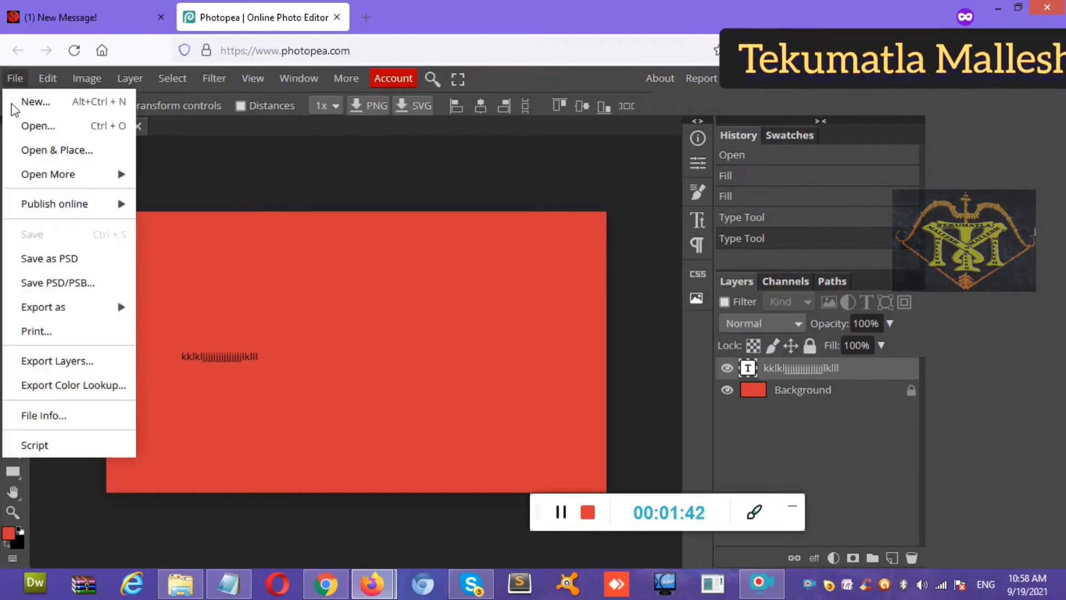
pyautogui.moveTo(44, 307)
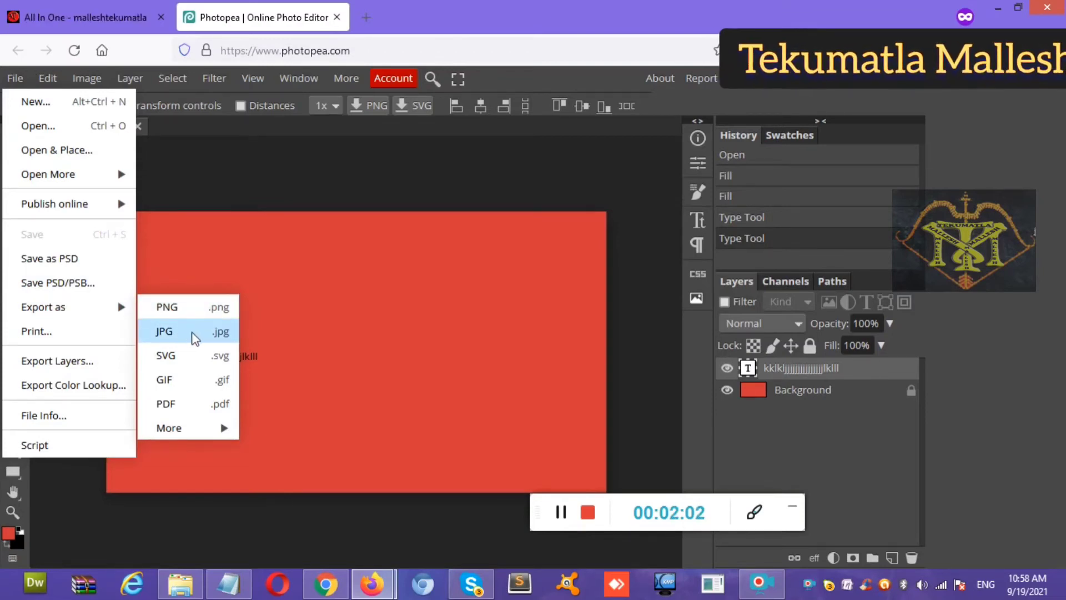
pyautogui.click(194, 338)
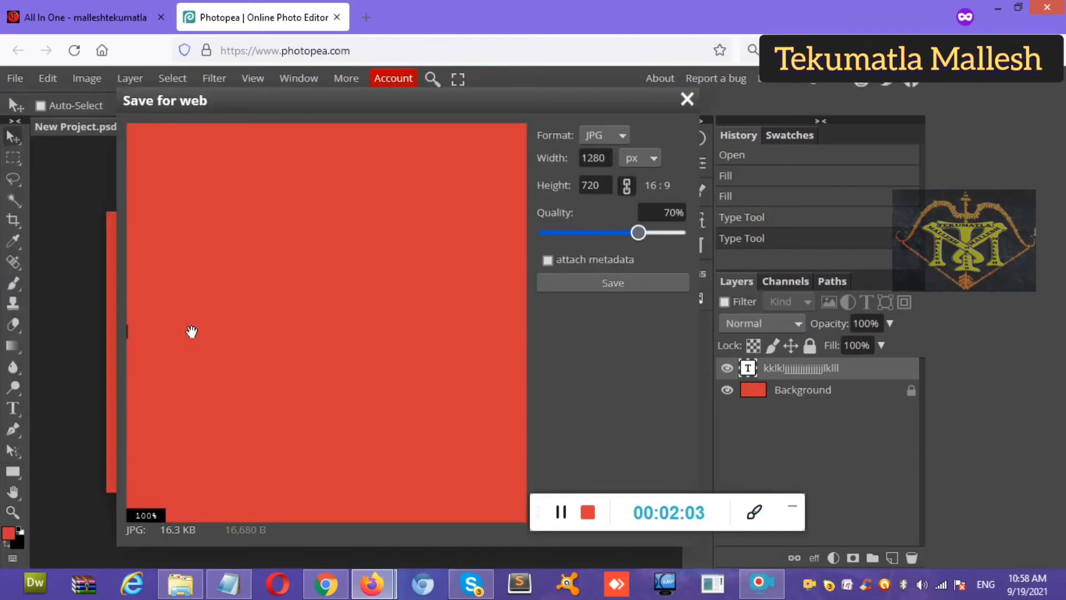
pyautogui.click(616, 285)
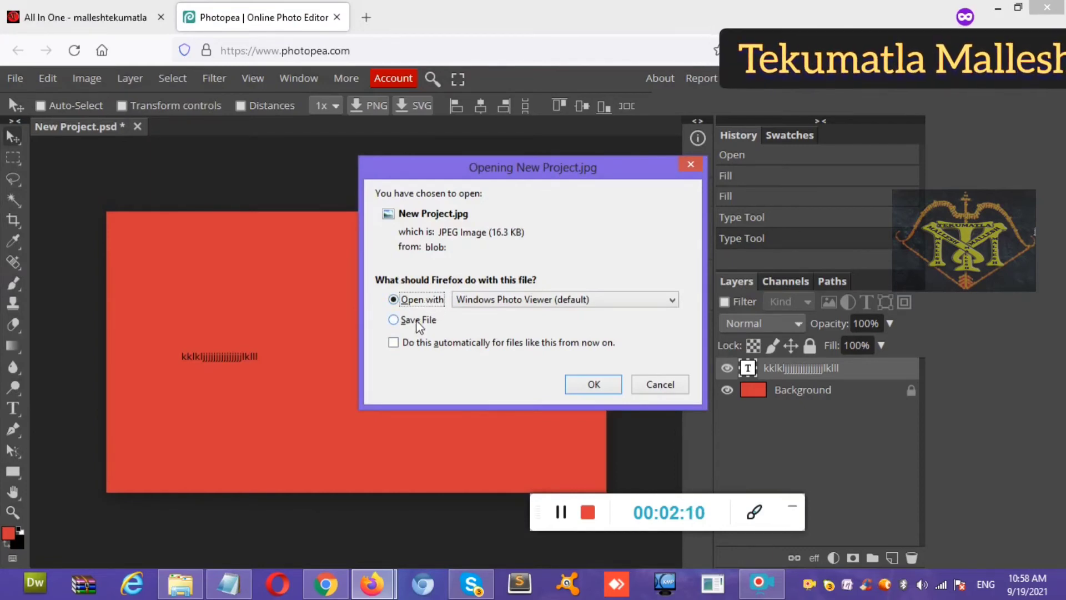
pyautogui.click(418, 323)
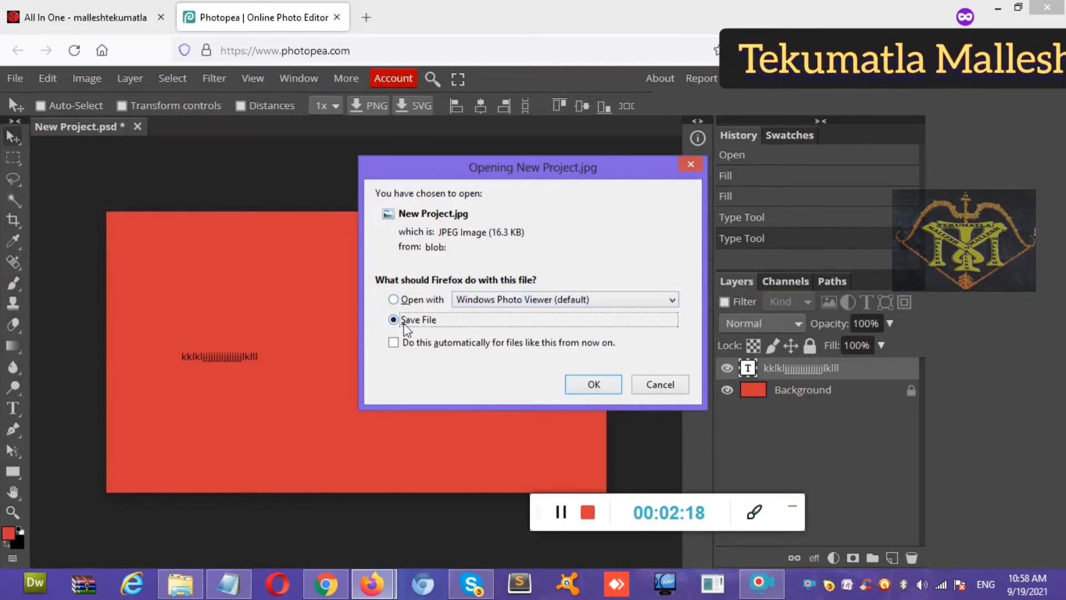
pyautogui.click(578, 385)
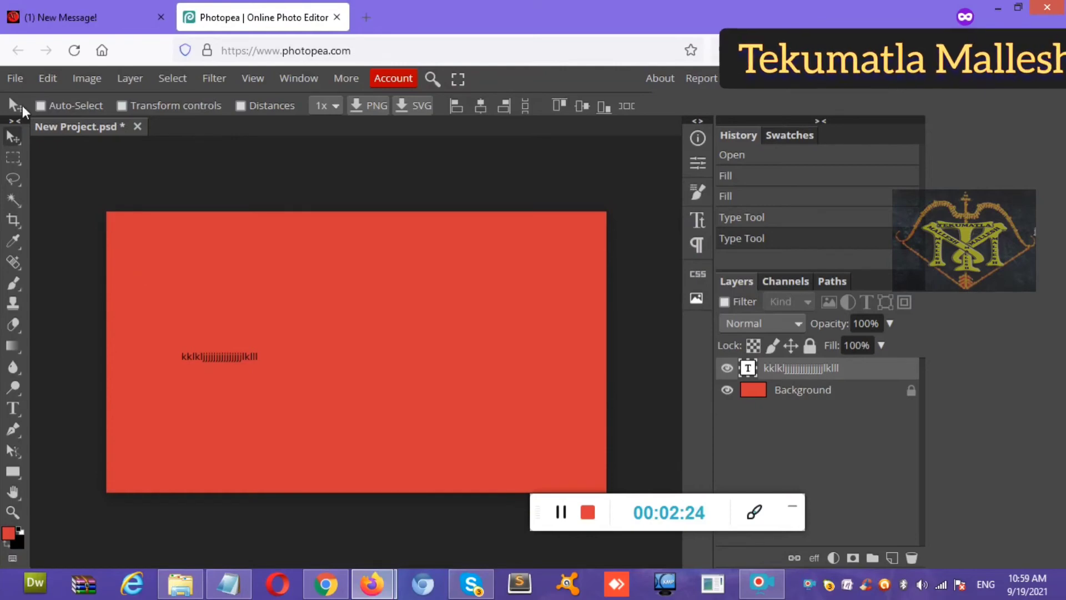
# Export the canvas as a 1280×720 PNG and download New Project.png
pyautogui.click(15, 78)
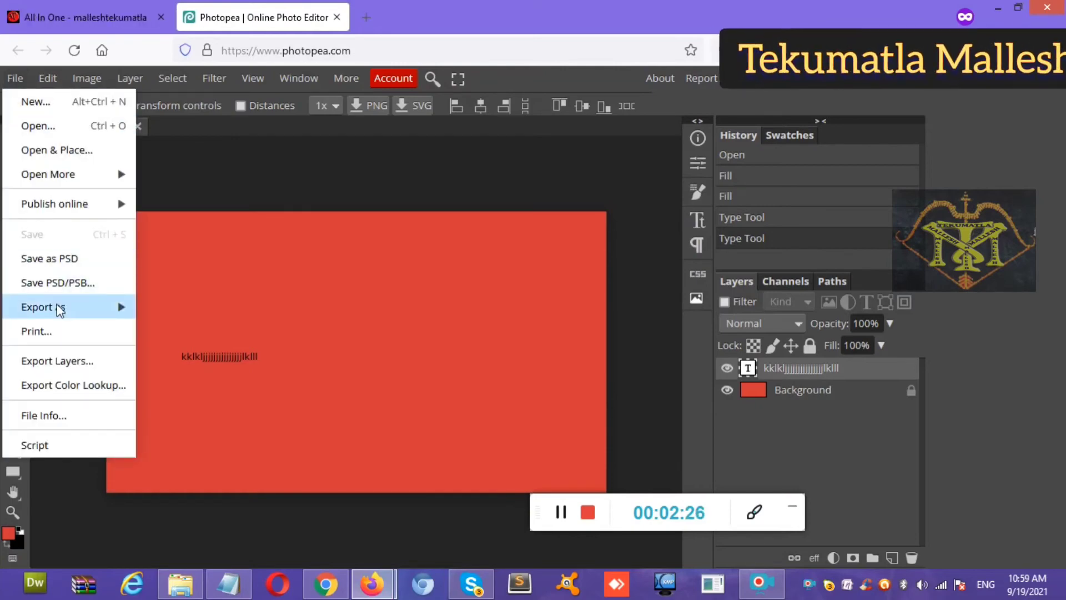
pyautogui.moveTo(50, 307)
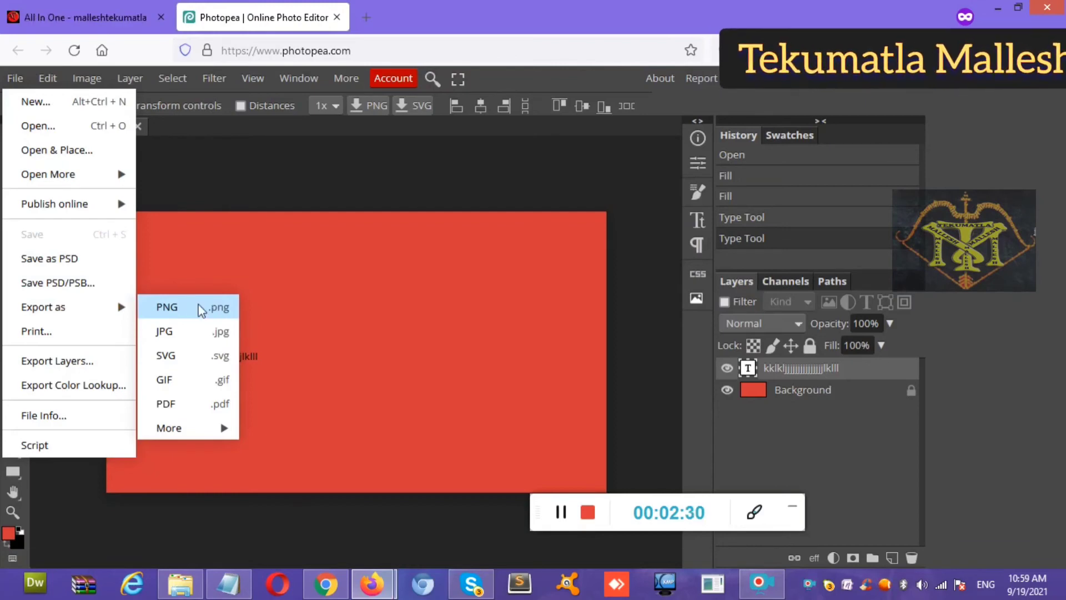
pyautogui.click(200, 306)
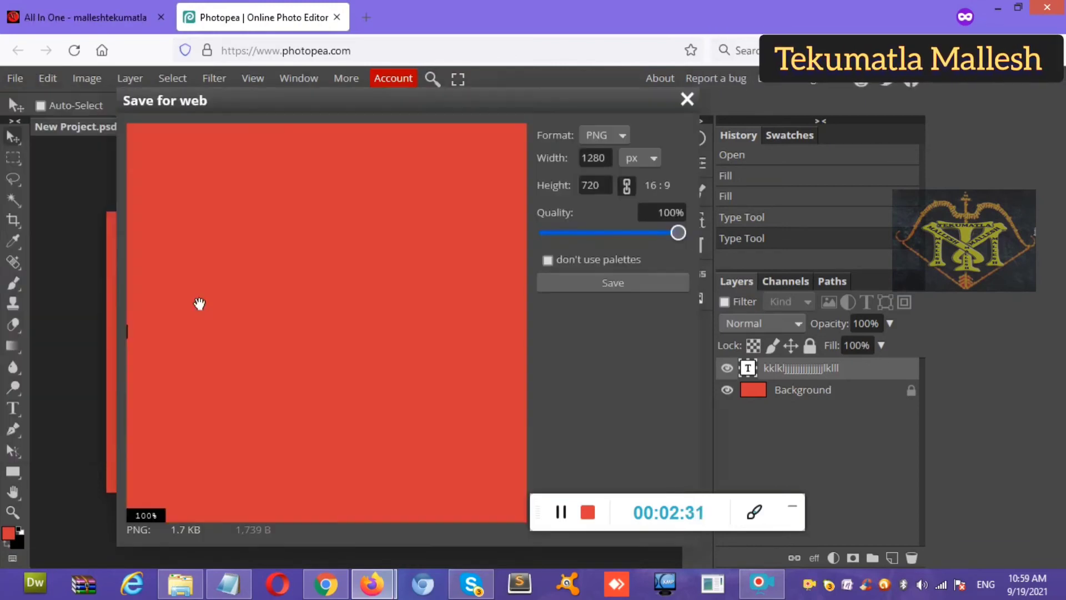
pyautogui.click(591, 285)
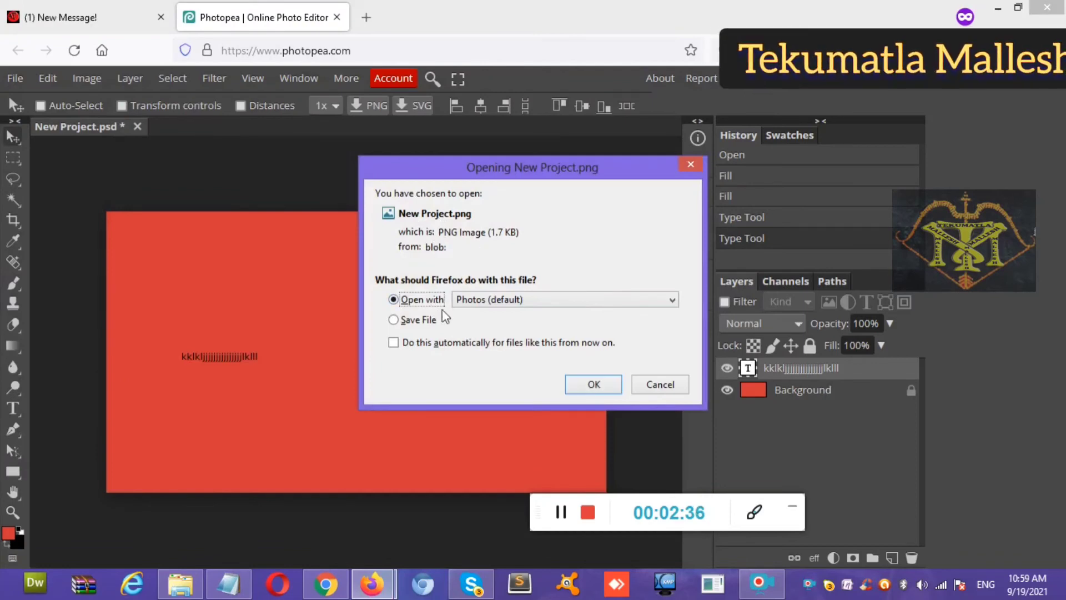
pyautogui.click(423, 325)
pyautogui.click(580, 382)
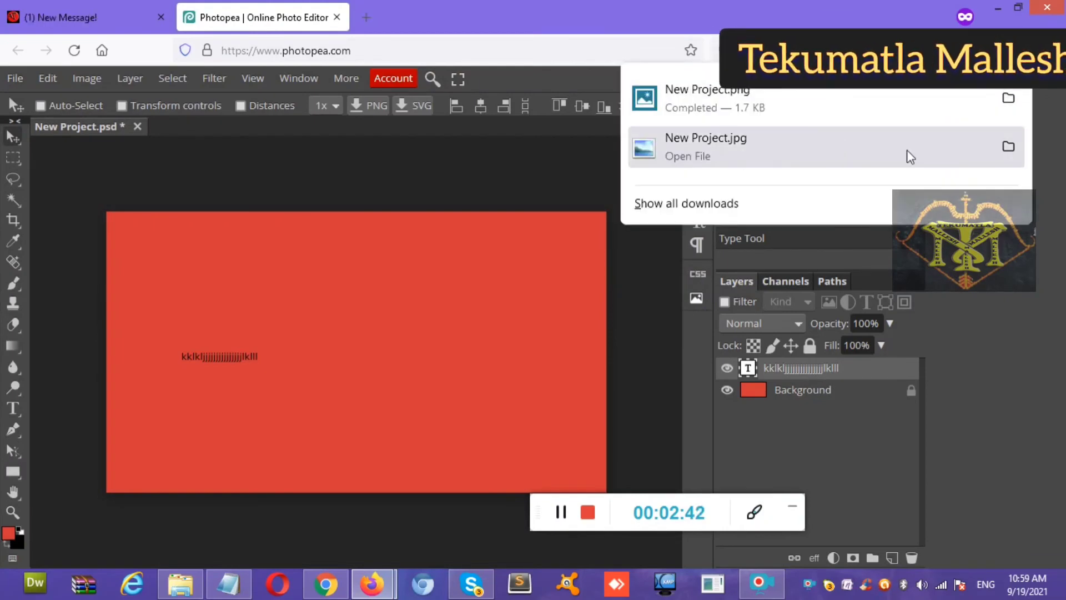
# Preview New Project.jpg from Downloads in Windows Photo Viewer, then close the viewer
pyautogui.click(1010, 148)
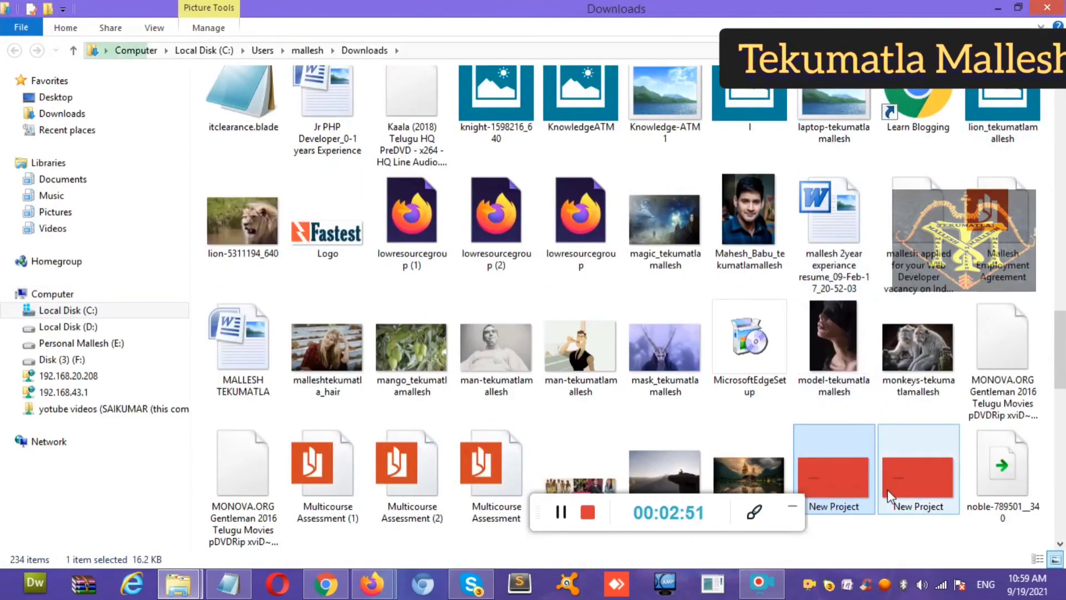
pyautogui.doubleClick(848, 477)
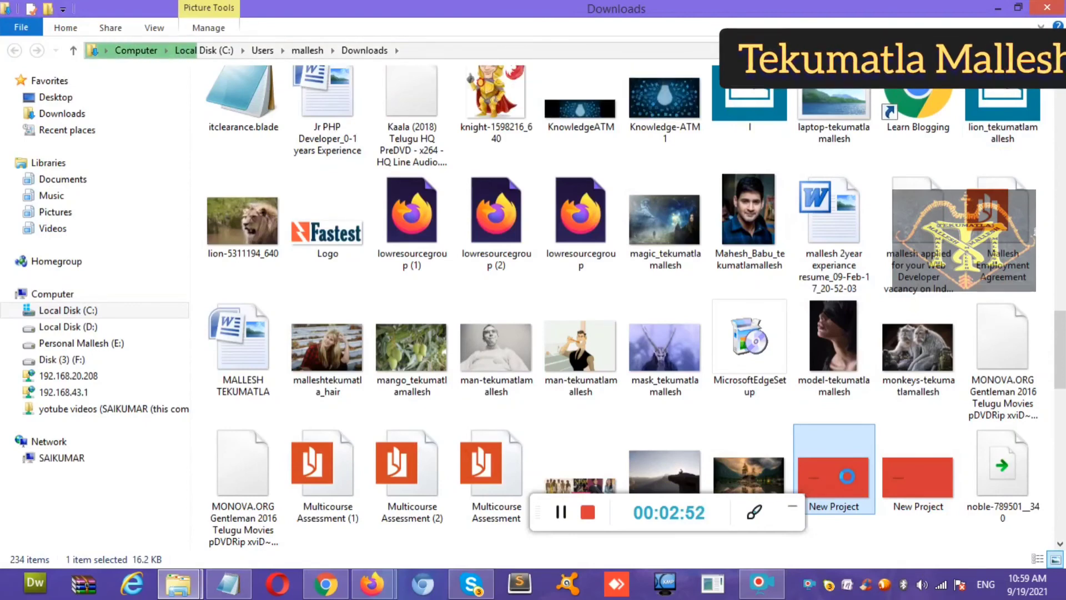
pyautogui.rightClick(848, 477)
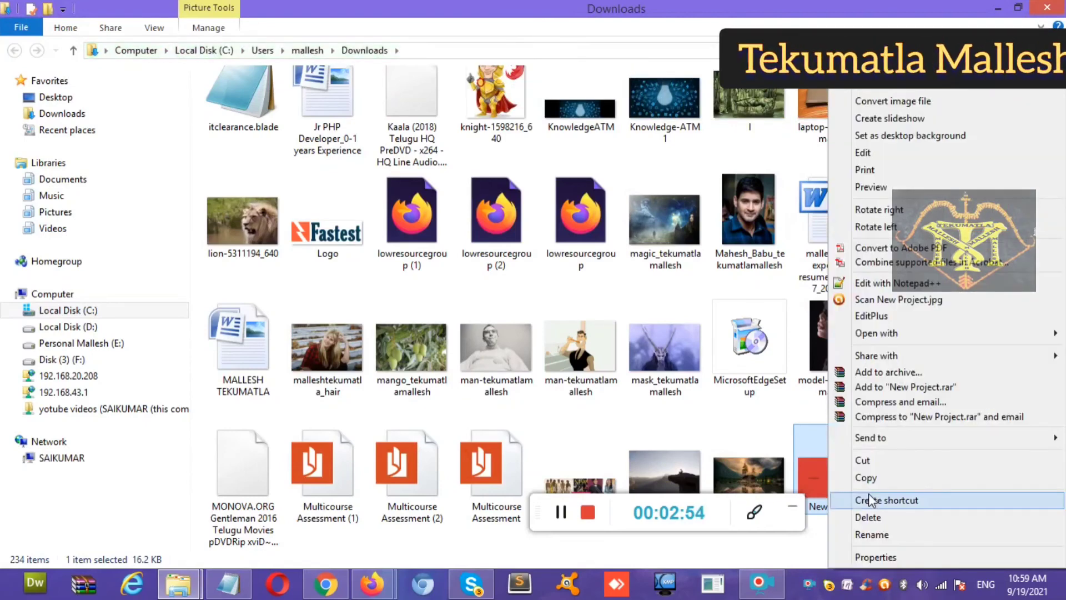
pyautogui.click(891, 187)
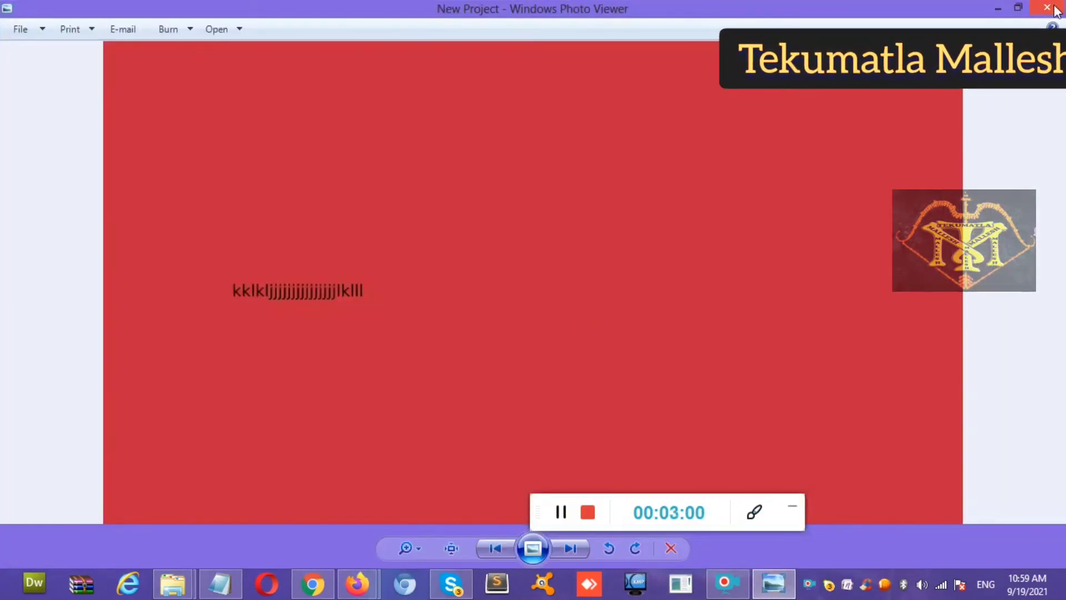
pyautogui.press('Escape')
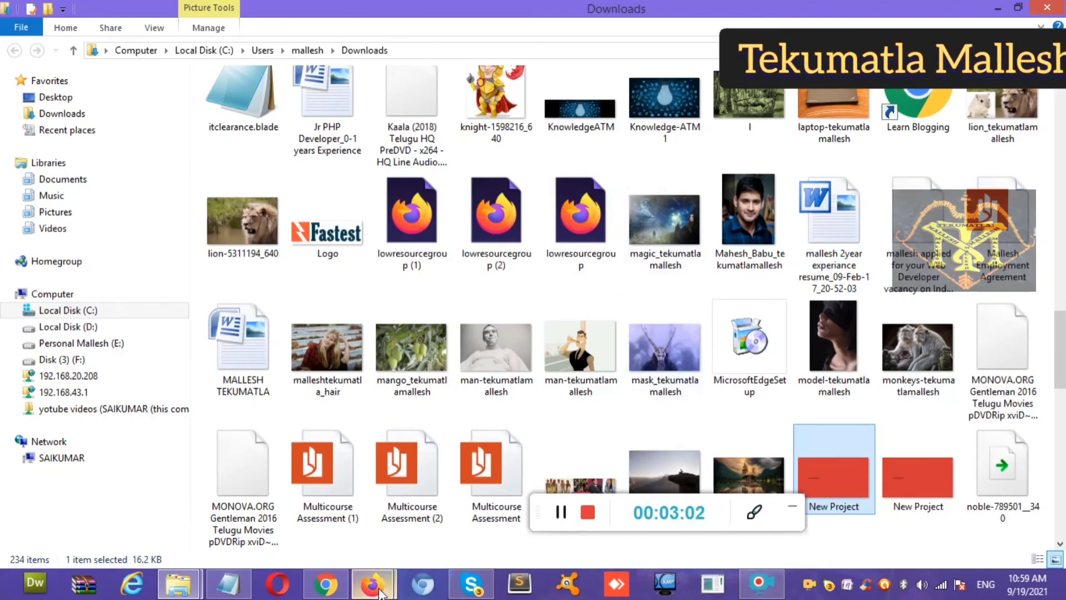
# Back in Photopea, add Text layer 2 with the Type tool beside the existing text
pyautogui.moveTo(371, 583)
pyautogui.click(435, 507)
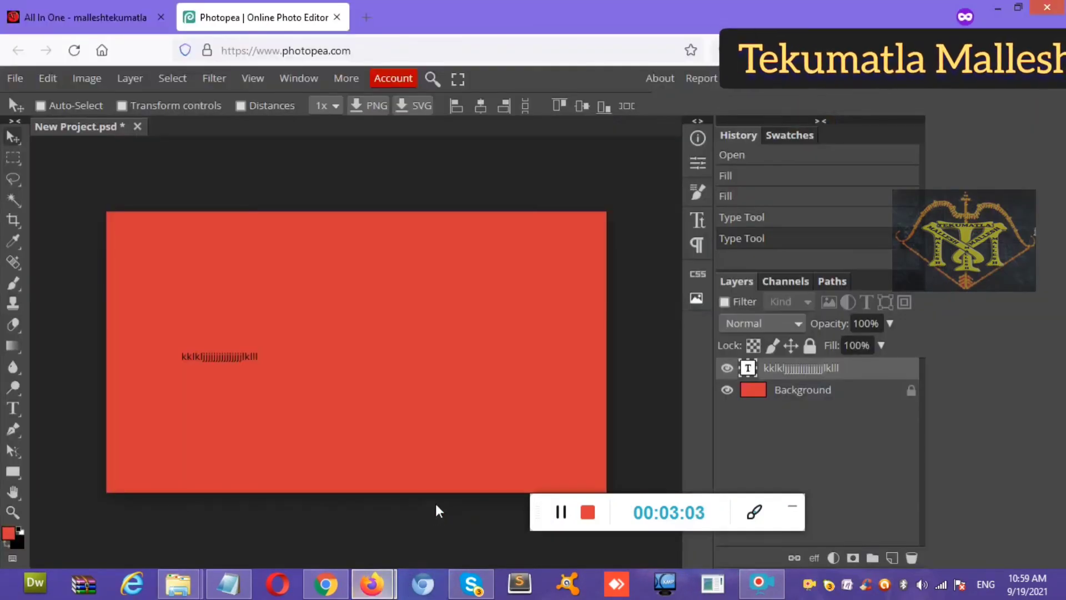
pyautogui.click(234, 352)
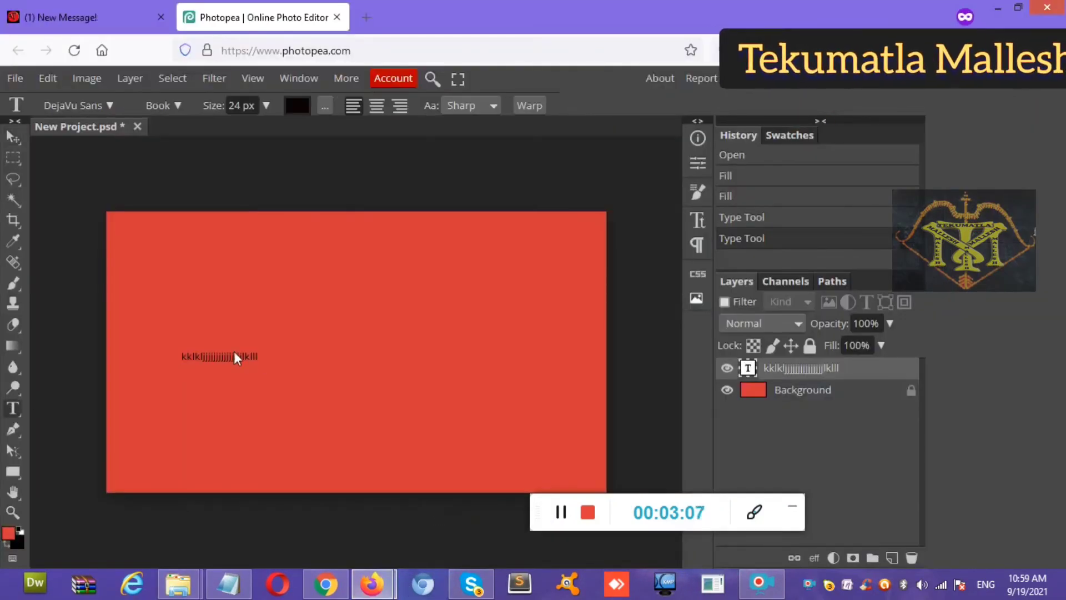
pyautogui.click(235, 375)
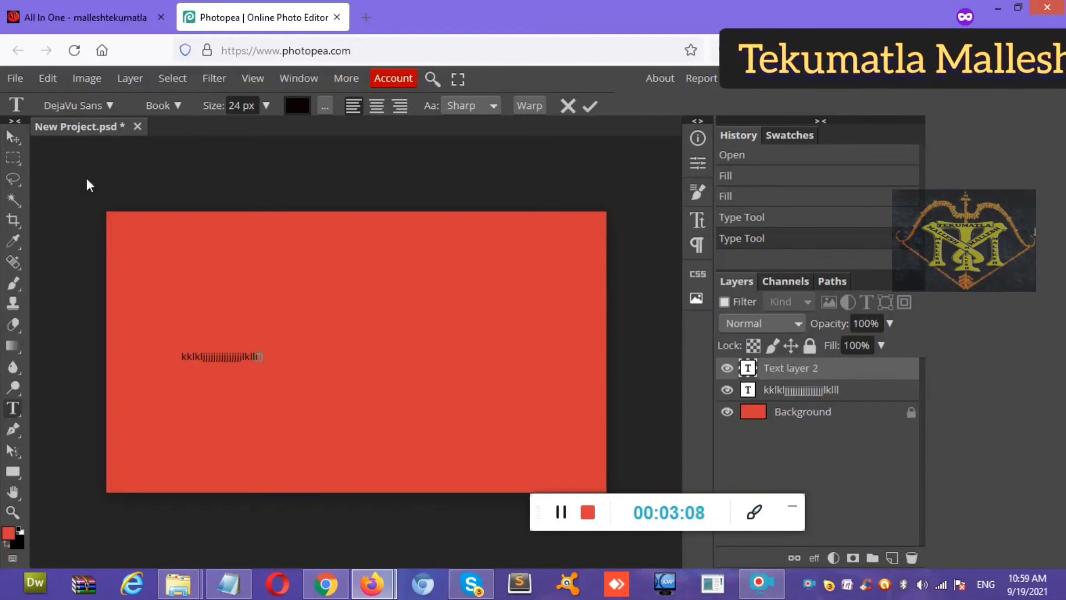